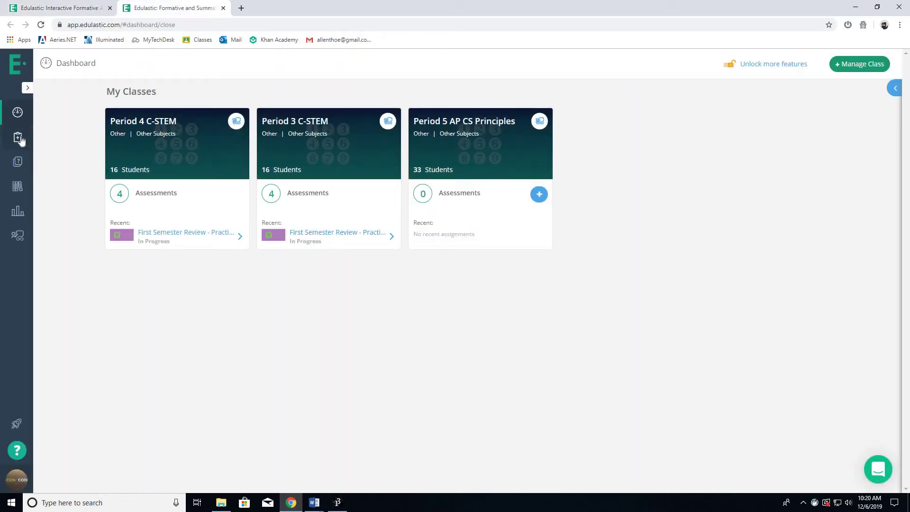
Step: Open My Assessments from the sidebar to see the teacher's seven assessments
{"action": "left_click", "coordinate": [17, 136]}
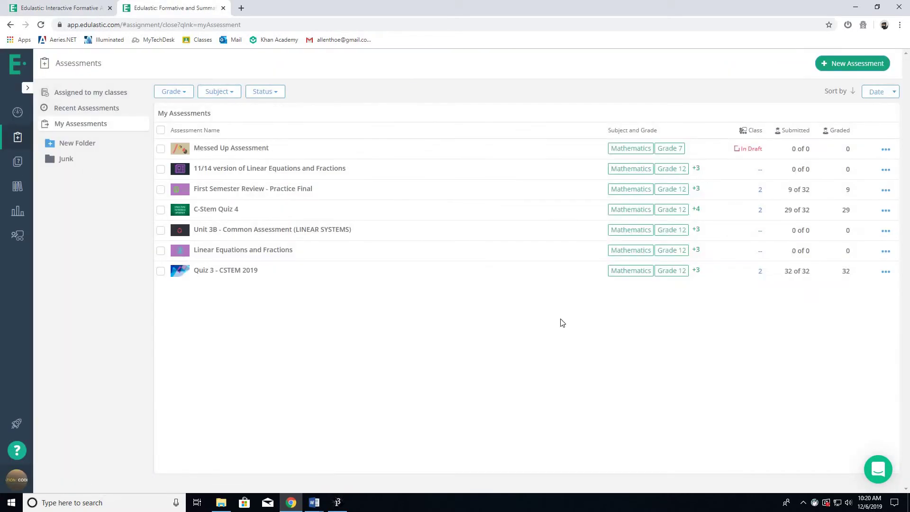
{"action": "mouse_move", "coordinate": [526, 149]}
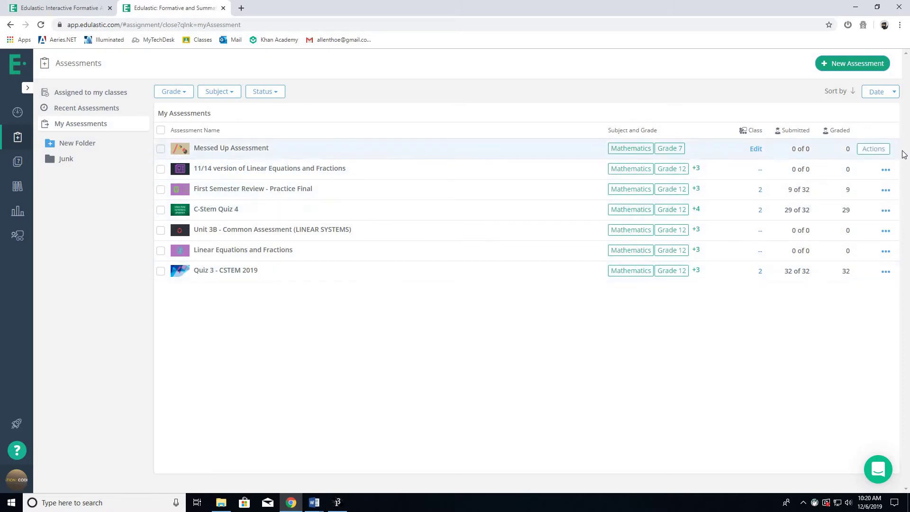
{"action": "left_click", "coordinate": [884, 151]}
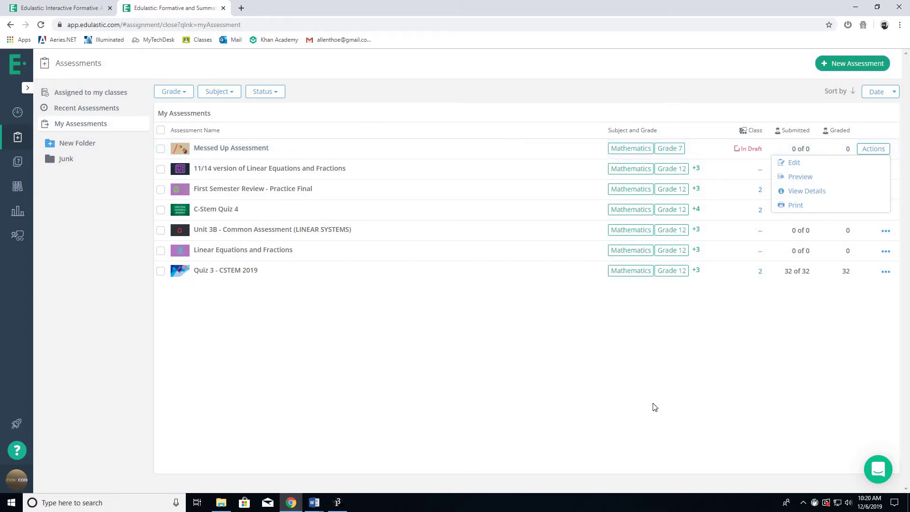
{"action": "left_click", "coordinate": [149, 153]}
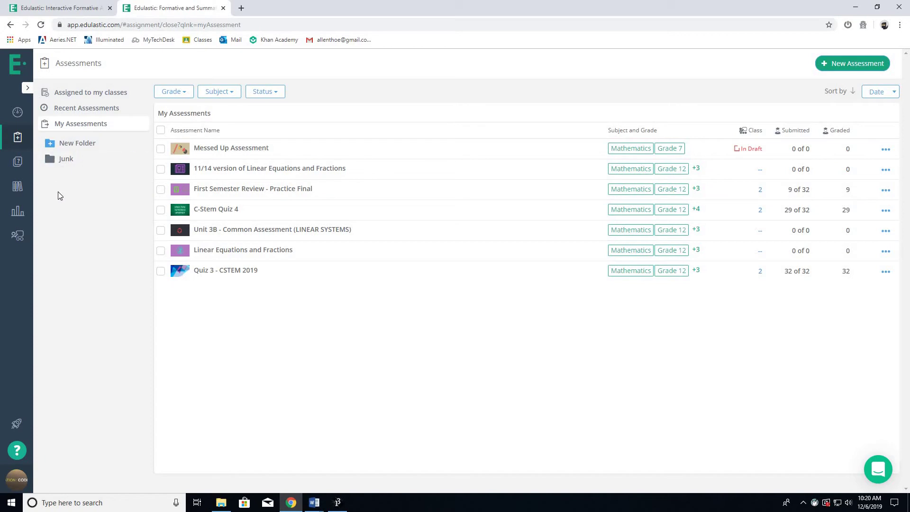
Step: Filter the Library to 'Authored by me', showing the six assessments including Messed Up Assessment
{"action": "left_click", "coordinate": [18, 188]}
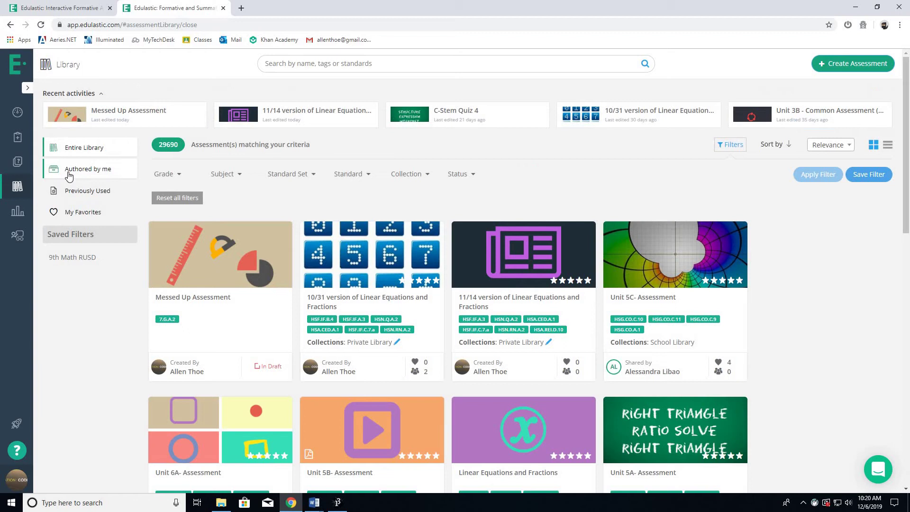
{"action": "left_click", "coordinate": [69, 174]}
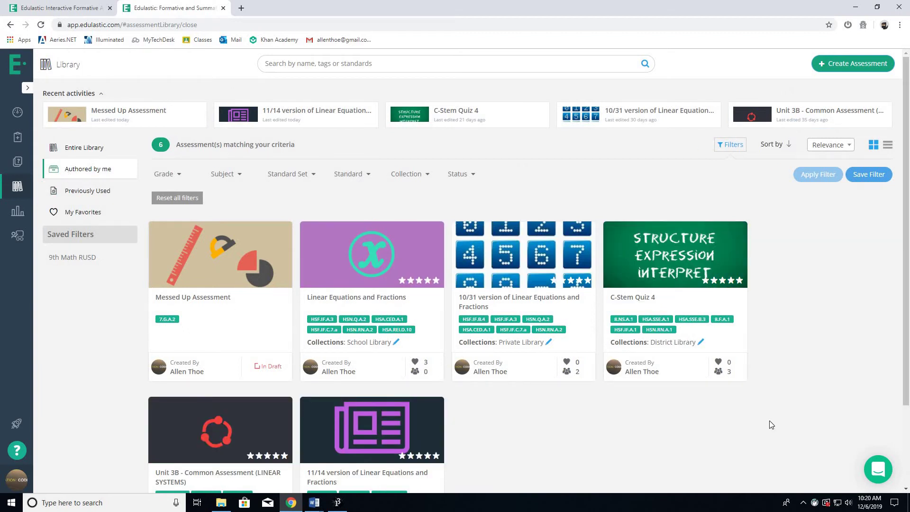
{"action": "scroll", "coordinate": [769, 420], "scroll_direction": "down", "scroll_amount": 2}
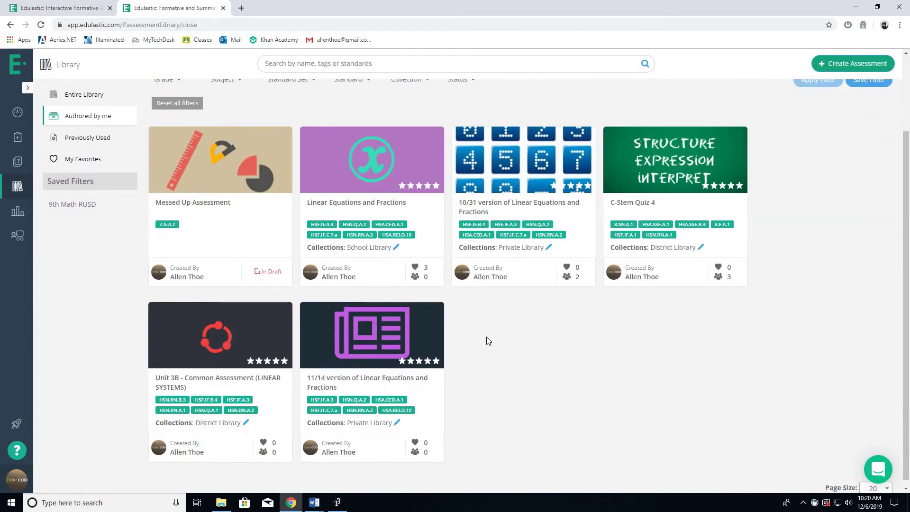
{"action": "scroll", "coordinate": [230, 258], "scroll_direction": "up", "scroll_amount": 1}
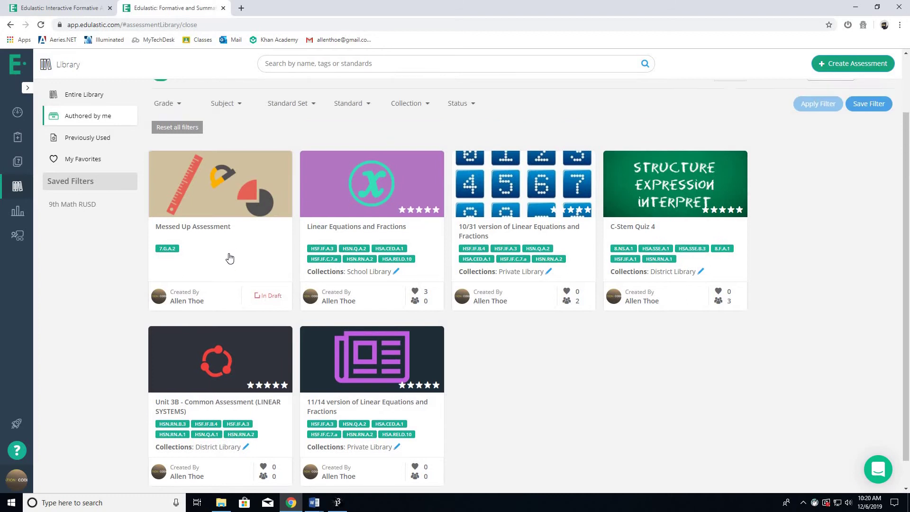
{"action": "scroll", "coordinate": [230, 258], "scroll_direction": "up", "scroll_amount": 1}
Step: Open Messed Up Assessment's details, choose Delete, and select the confirmation field for DELETE
{"action": "left_click", "coordinate": [227, 262]}
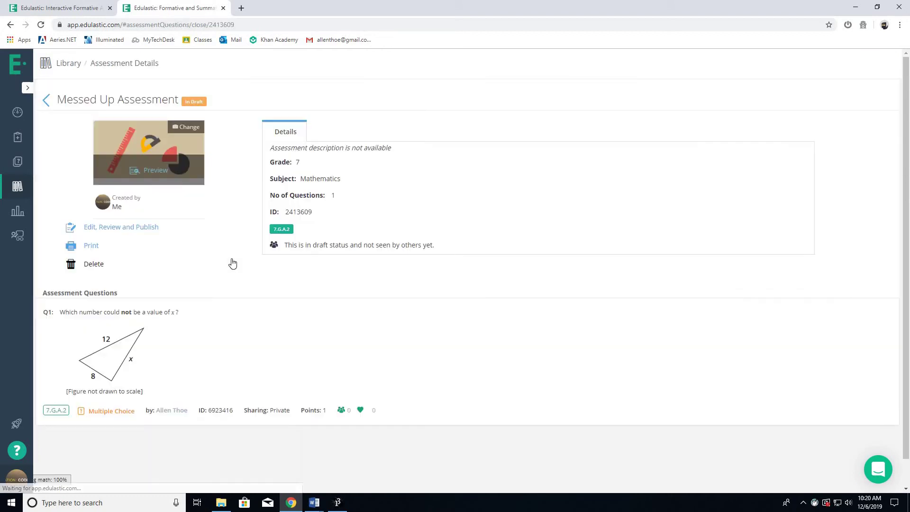
{"action": "left_click", "coordinate": [85, 269]}
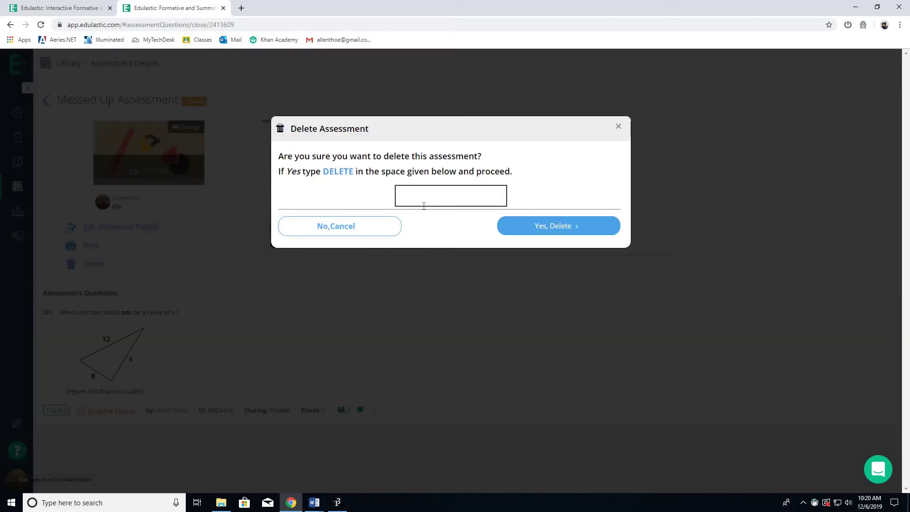
{"action": "left_click", "coordinate": [424, 205]}
{"action": "type", "text": "DELE"}
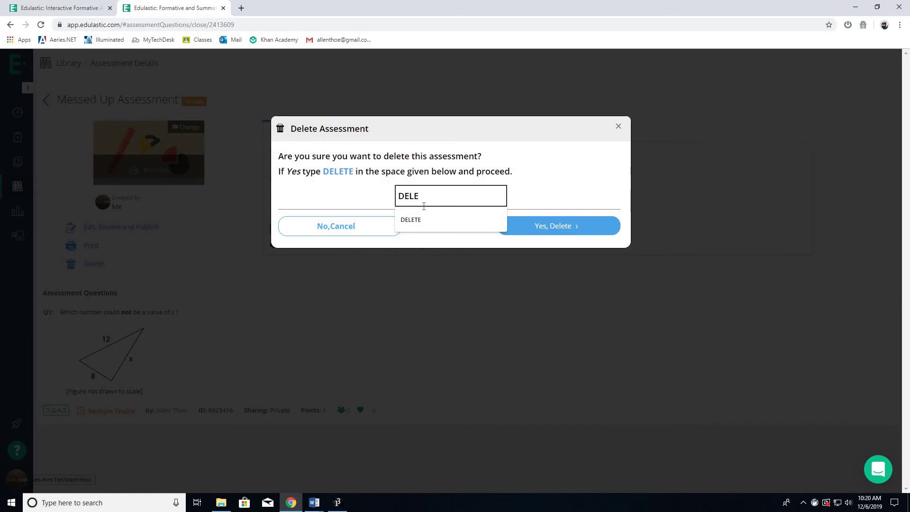
{"action": "type", "text": "TE"}
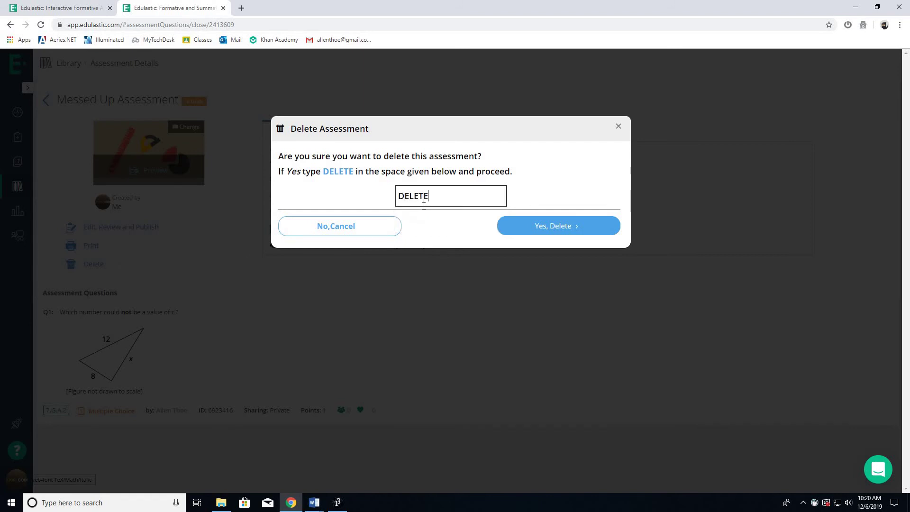
Step: Confirm 'Yes, Delete', then check 'Authored by me' now lists five assessments
{"action": "left_click", "coordinate": [555, 229]}
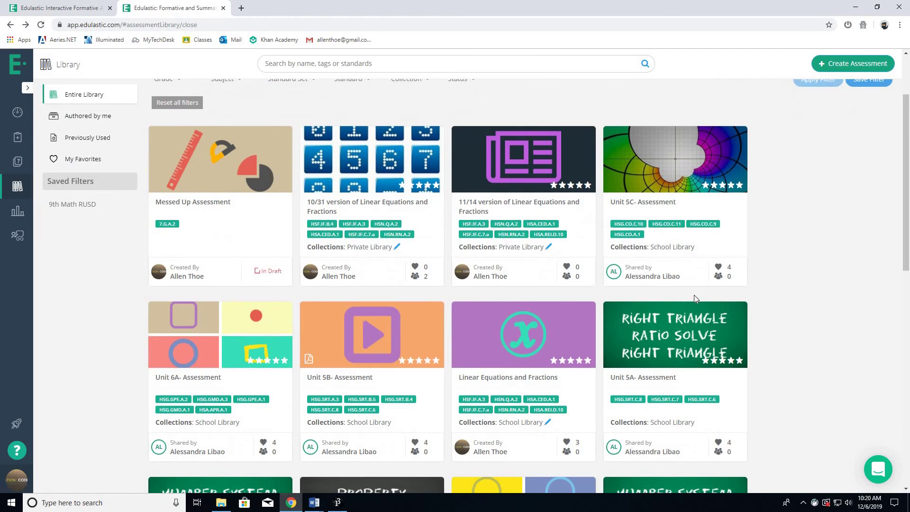
{"action": "scroll", "coordinate": [694, 295], "scroll_direction": "down", "scroll_amount": 2}
{"action": "scroll", "coordinate": [693, 295], "scroll_direction": "up", "scroll_amount": 4}
{"action": "left_click", "coordinate": [87, 169]}
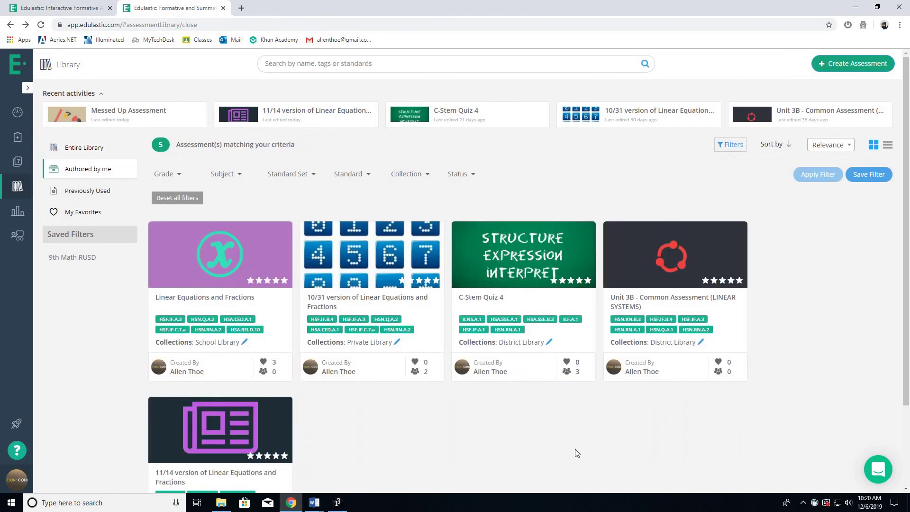
{"action": "scroll", "coordinate": [579, 441], "scroll_direction": "down", "scroll_amount": 1}
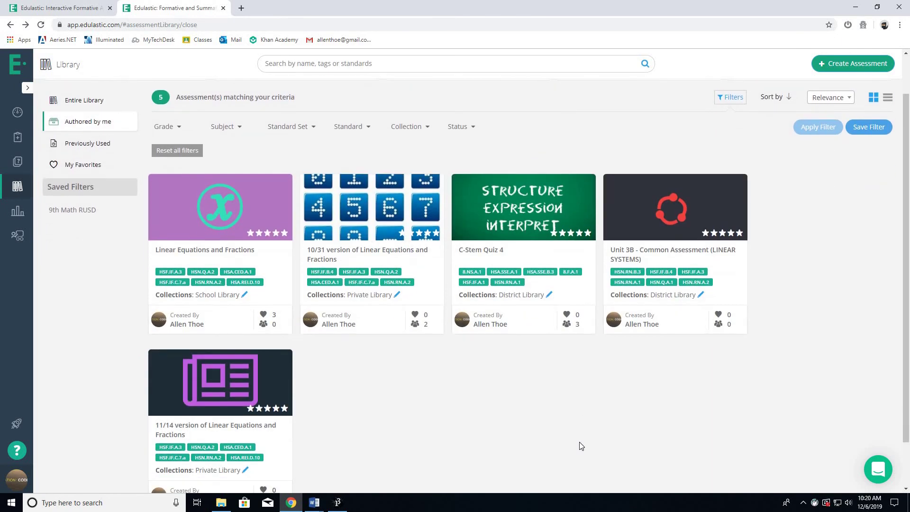